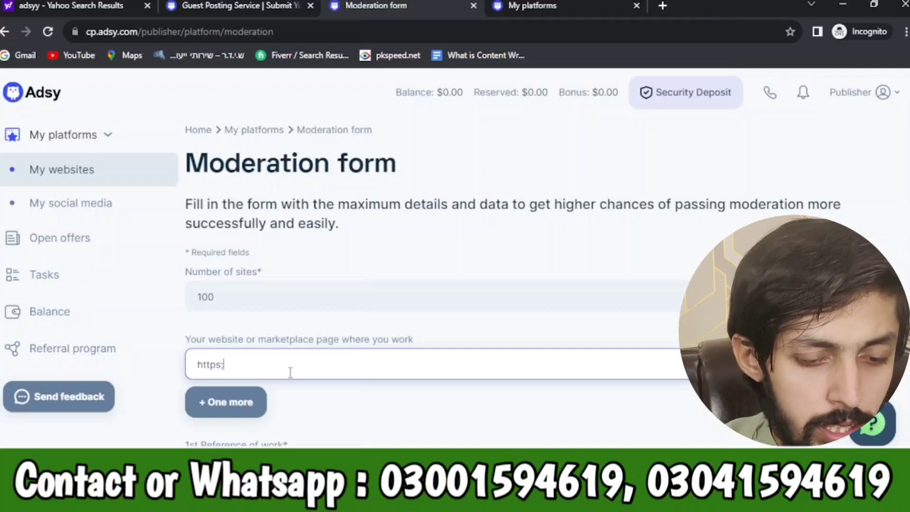
Enter the seller's Fiverr profile URL as the website or marketplace page, checking the Fiverr profile before returning to the form.
{"action": "type", "text": "://www"}
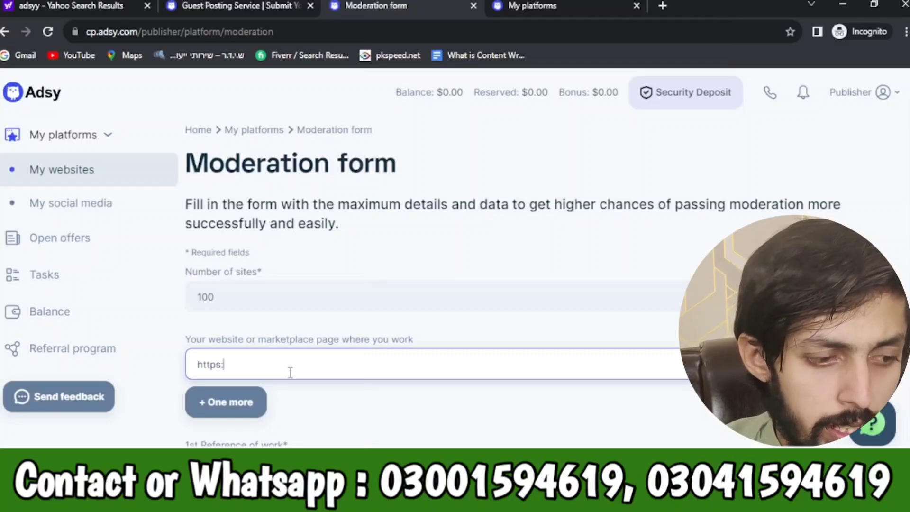
{"action": "type", "text": ".fiverr"}
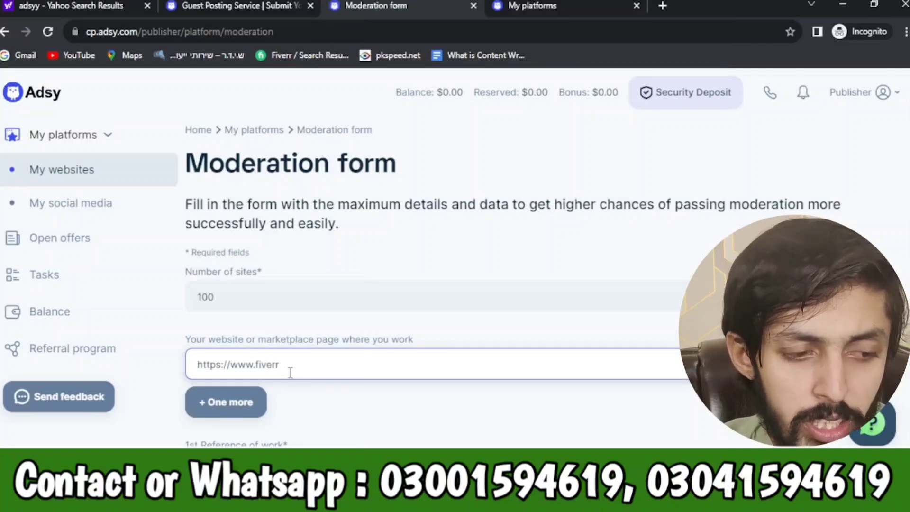
{"action": "type", "text": ".com"}
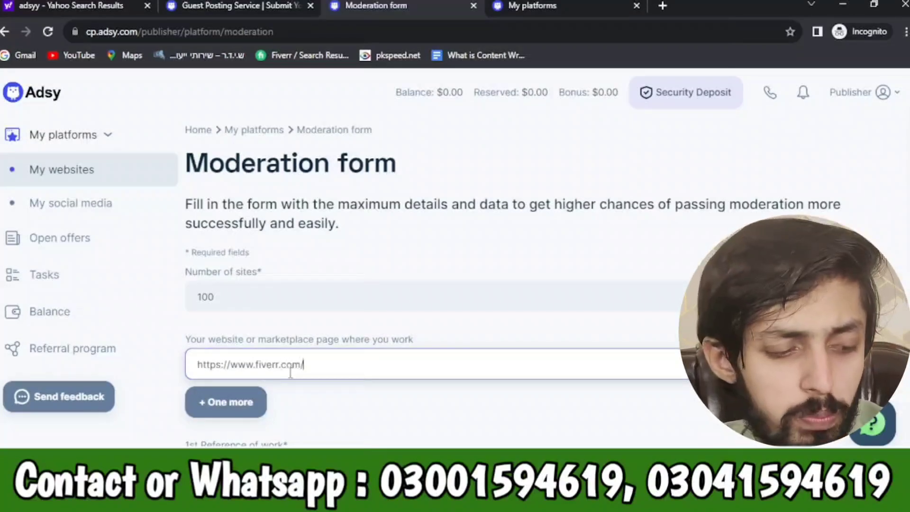
{"action": "type", "text": "/@sha"}
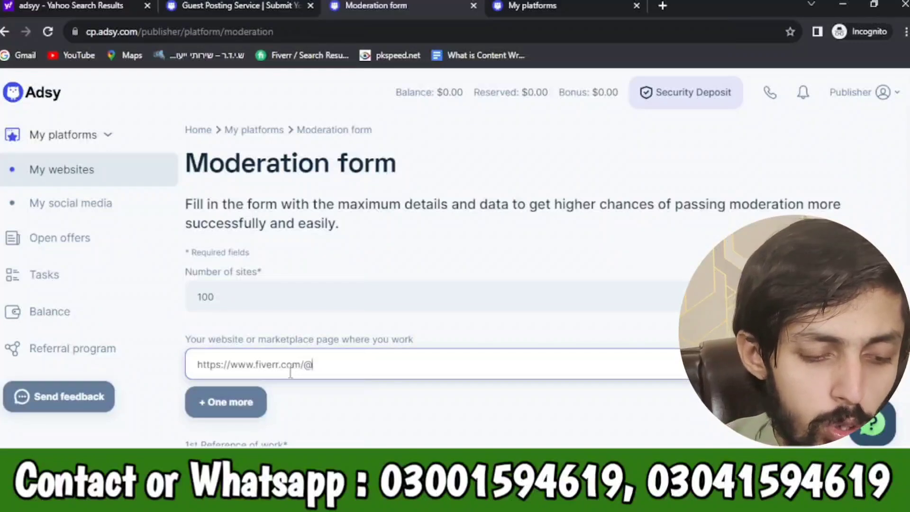
{"action": "key", "text": "BackSpace"}
{"action": "key", "text": "BackSpace"}
{"action": "type", "text": "ah"}
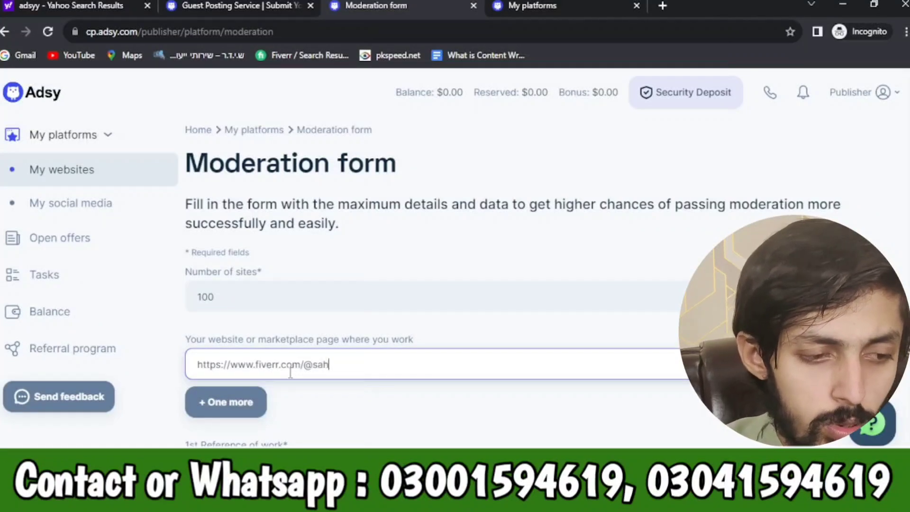
{"action": "type", "text": "il_backlinks"}
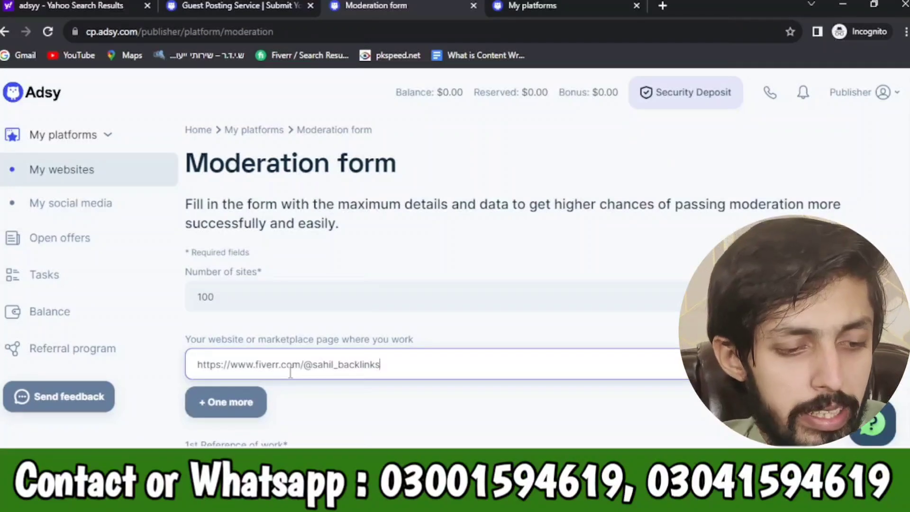
{"action": "key", "text": "alt+Tab"}
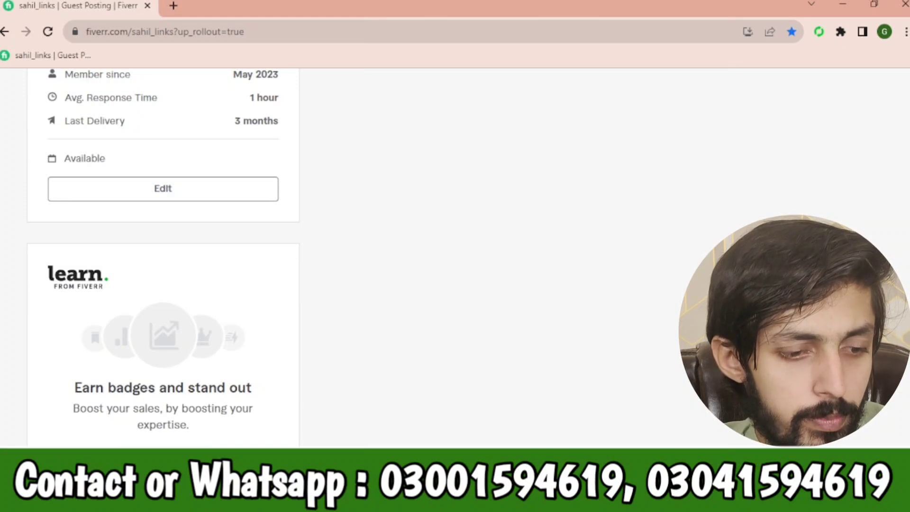
{"action": "mouse_move", "coordinate": [528, 502]}
{"action": "left_click", "coordinate": [576, 428]}
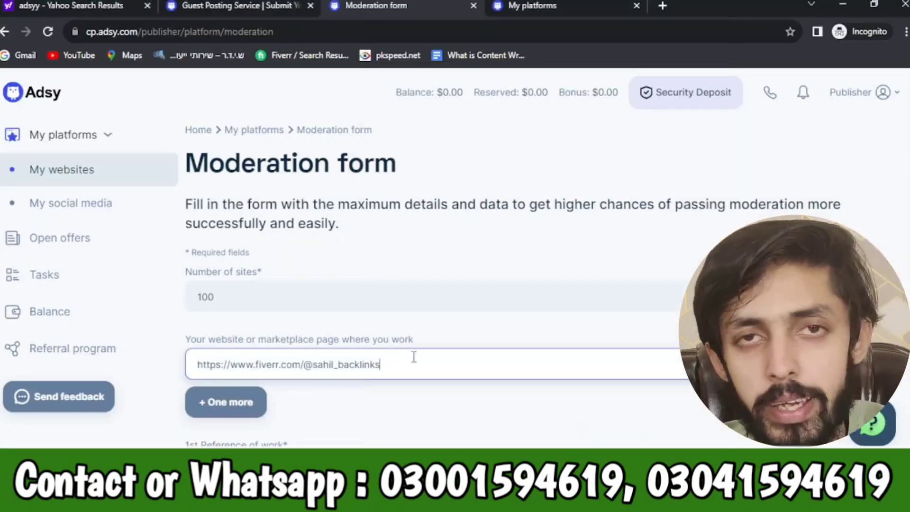
Add a second website field, and copy the owner's LinkedIn profile URL from a new tab in the other browser window.
{"action": "left_click", "coordinate": [264, 411]}
{"action": "left_click", "coordinate": [251, 400]}
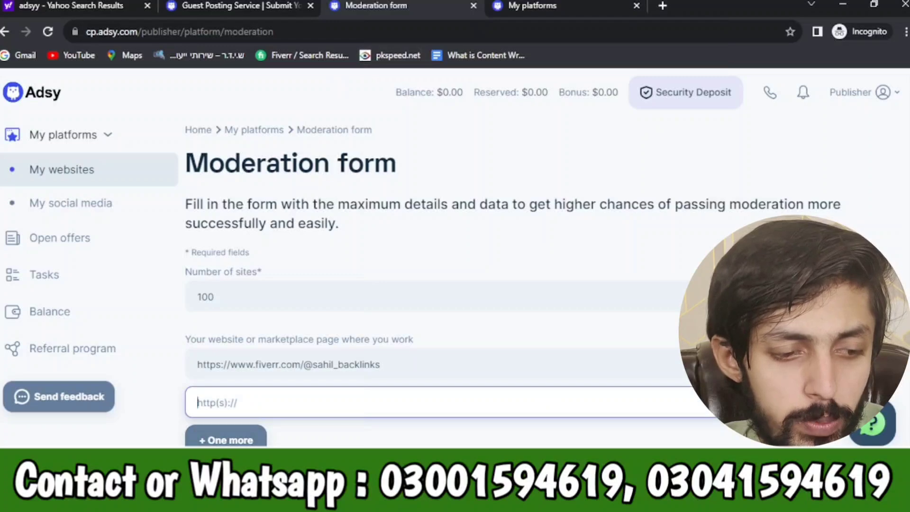
{"action": "left_click", "coordinate": [457, 422]}
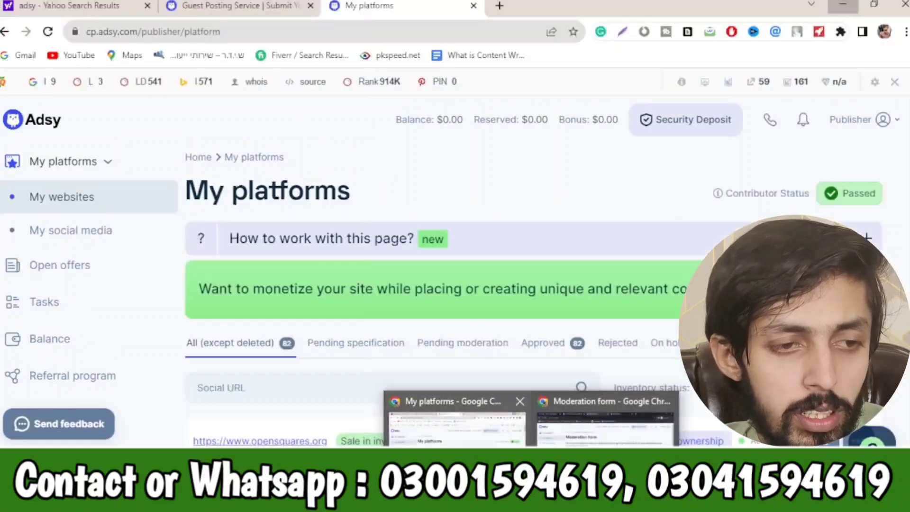
{"action": "left_click", "coordinate": [501, 9]}
{"action": "type", "text": "link"}
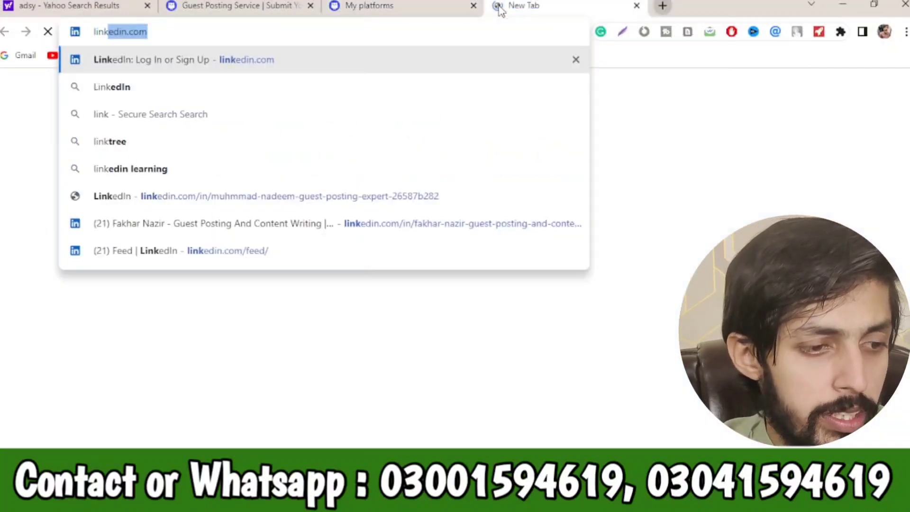
{"action": "left_click", "coordinate": [344, 233]}
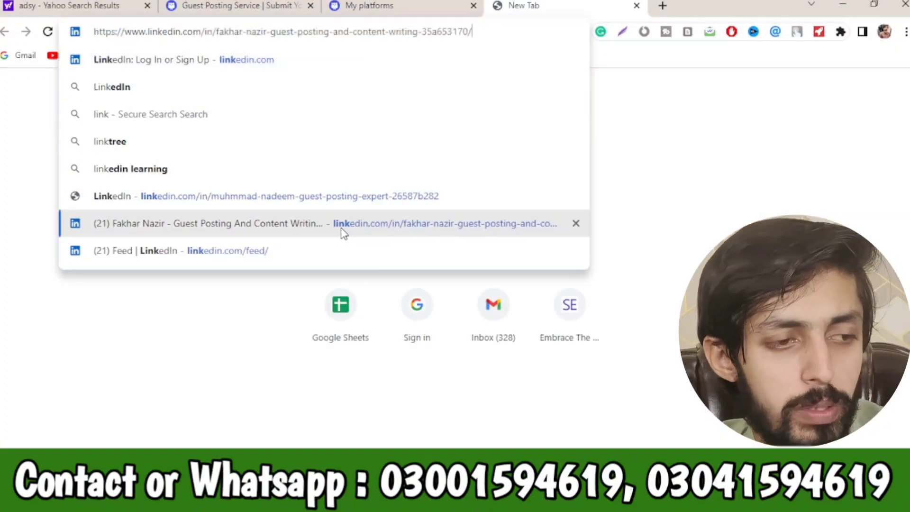
{"action": "left_click", "coordinate": [344, 233]}
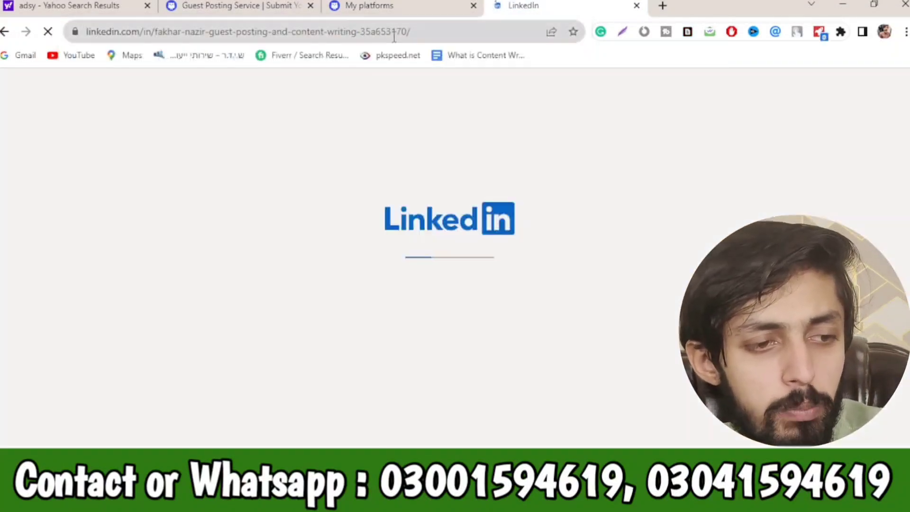
{"action": "left_click", "coordinate": [394, 36]}
{"action": "key", "text": "ctrl+c"}
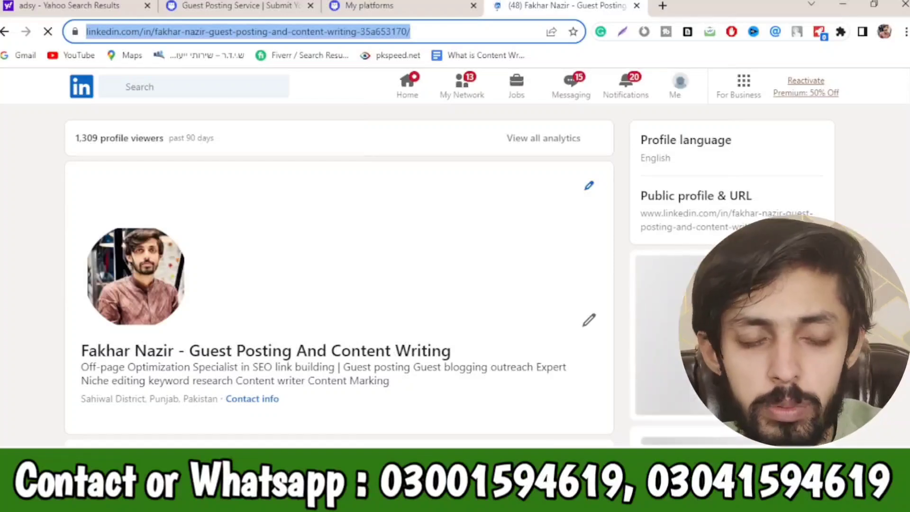
Paste the LinkedIn profile URL into the moderation form's second website field and add a third website field.
{"action": "left_click", "coordinate": [605, 427]}
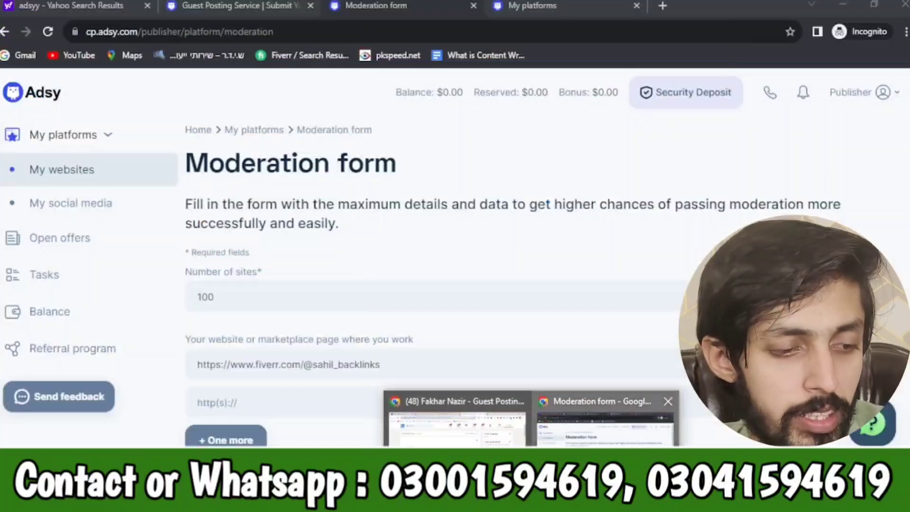
{"action": "key", "text": "ctrl+v"}
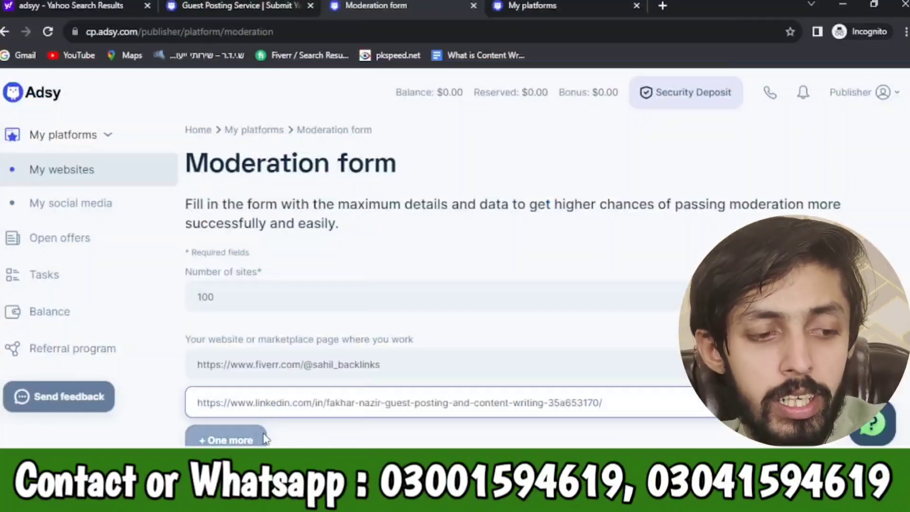
{"action": "left_click", "coordinate": [225, 440]}
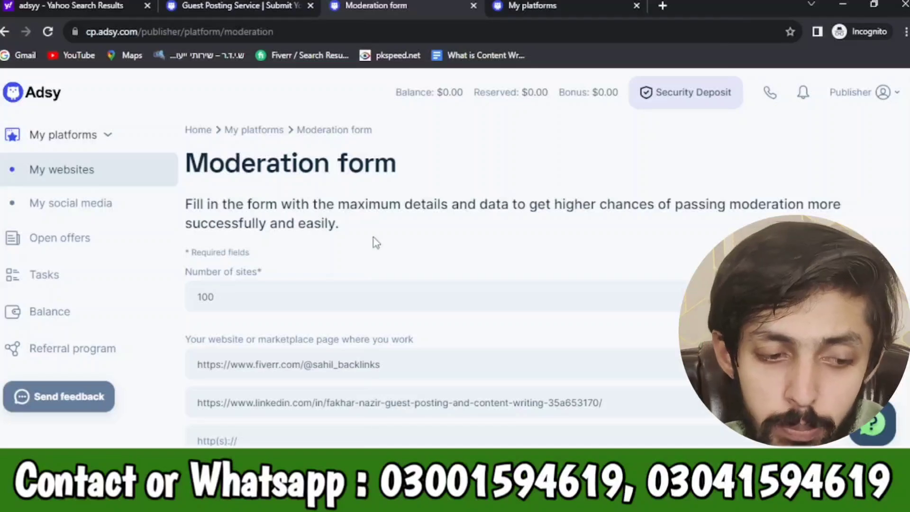
Open techduffer.com in a new tab as an example site for the work references.
{"action": "mouse_move", "coordinate": [531, 502]}
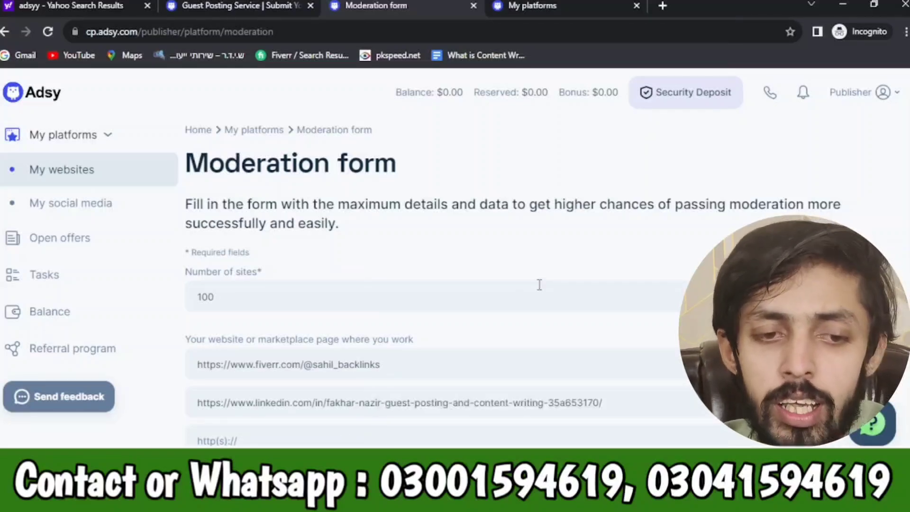
{"action": "scroll", "coordinate": [474, 285], "scroll_direction": "down", "scroll_amount": 5}
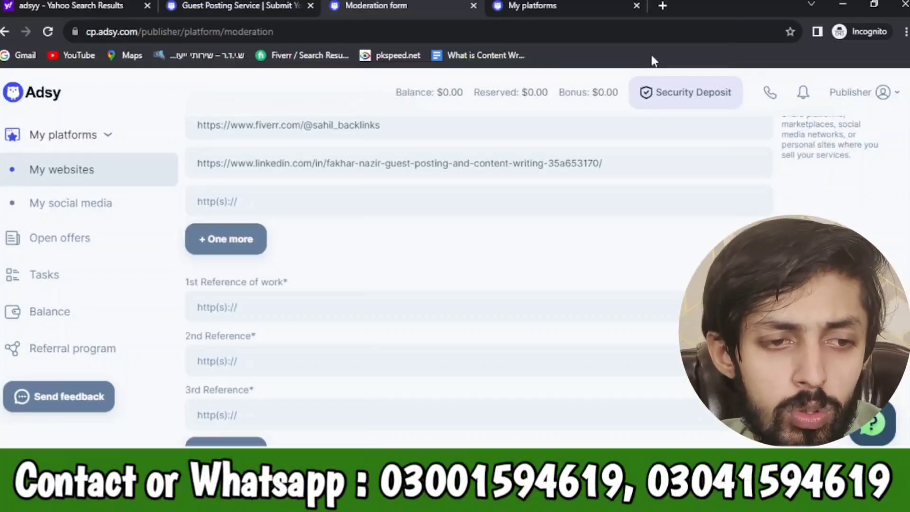
{"action": "left_click", "coordinate": [663, 5]}
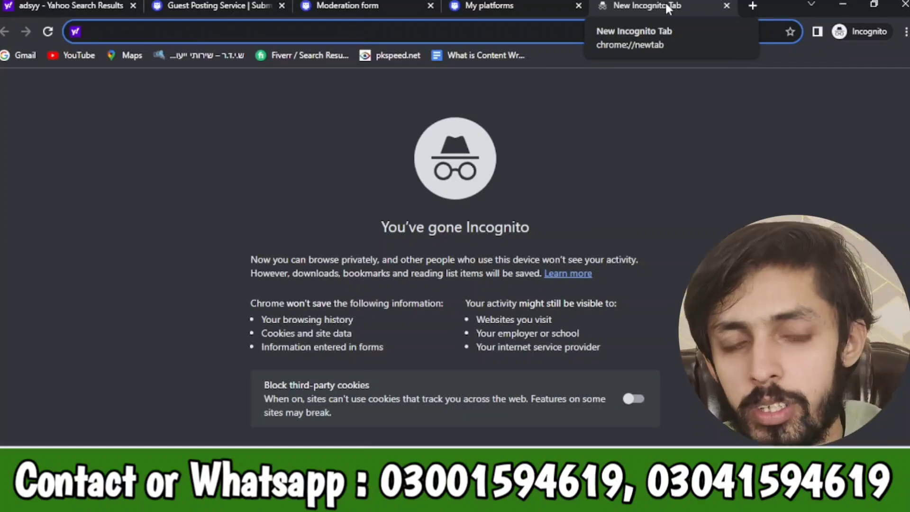
{"action": "type", "text": "techduffer"}
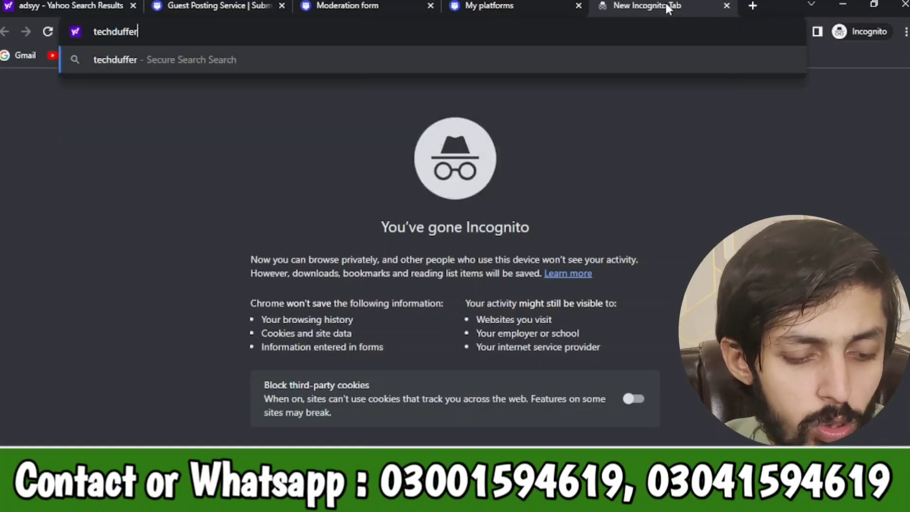
{"action": "type", "text": ".com"}
{"action": "key", "text": "Return"}
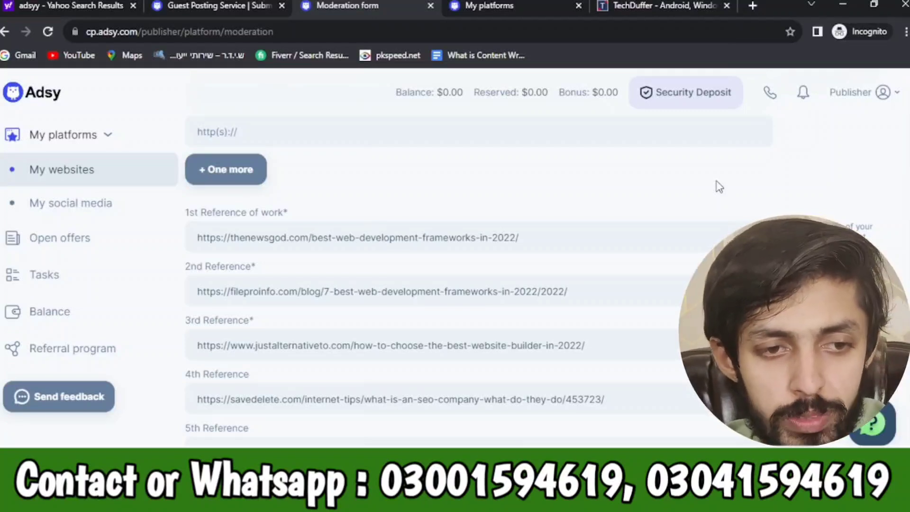
Open thenewsgod.com in another new tab and look through the articles and sections on its homepage.
{"action": "left_click", "coordinate": [753, 6]}
{"action": "type", "text": "the"}
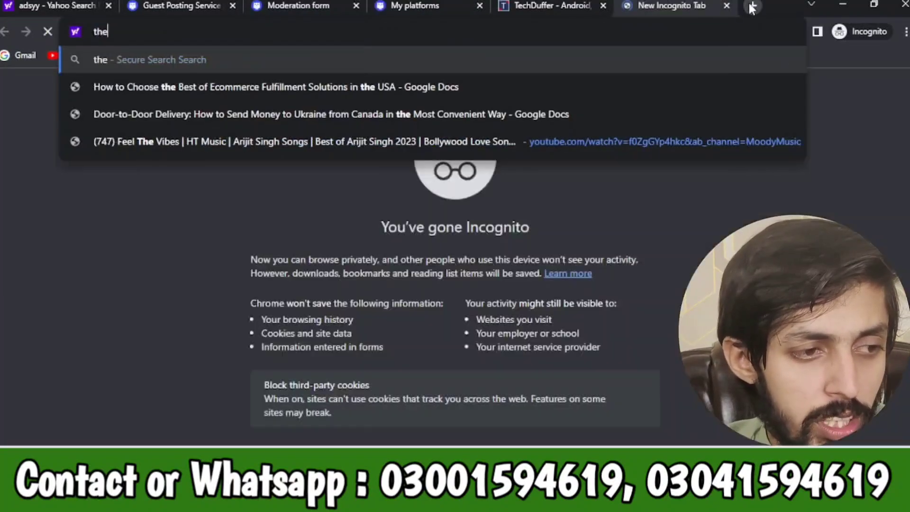
{"action": "type", "text": "news"}
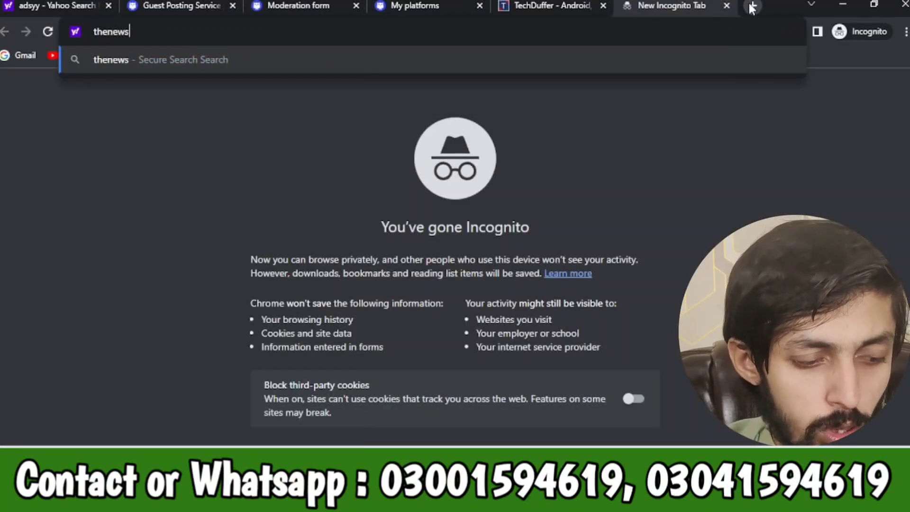
{"action": "type", "text": "god.com"}
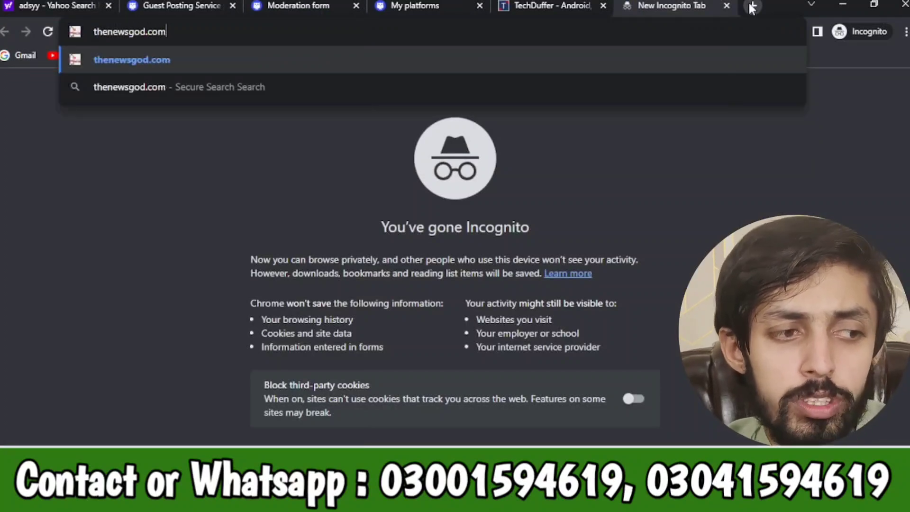
{"action": "key", "text": "Return"}
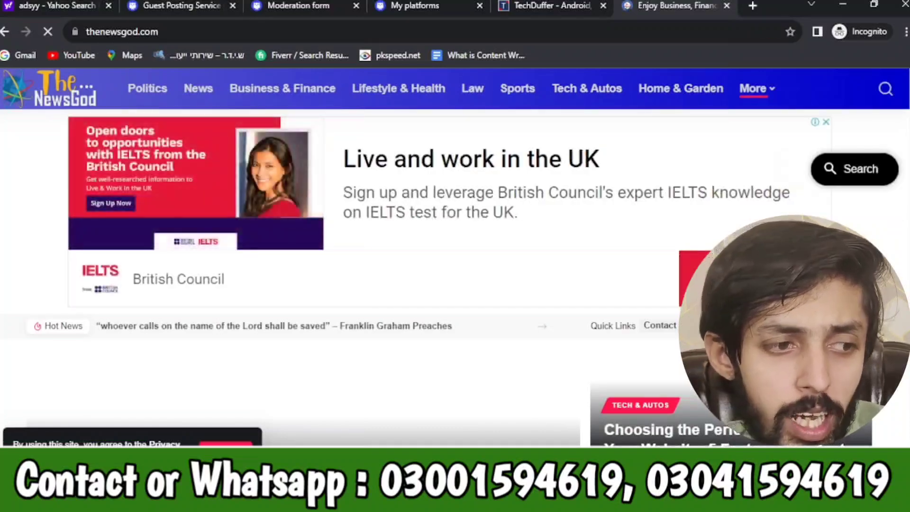
{"action": "scroll", "coordinate": [900, 212], "scroll_direction": "down", "scroll_amount": 10}
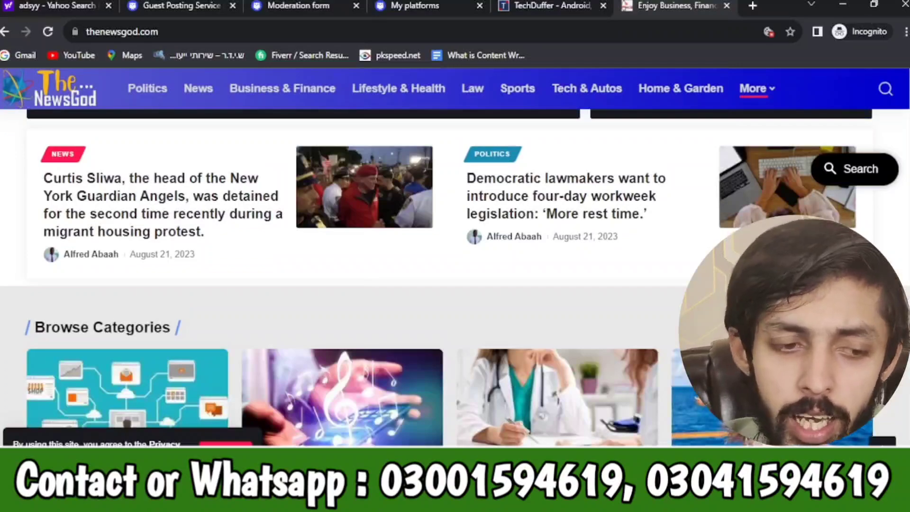
{"action": "scroll", "coordinate": [455, 278], "scroll_direction": "down", "scroll_amount": 20}
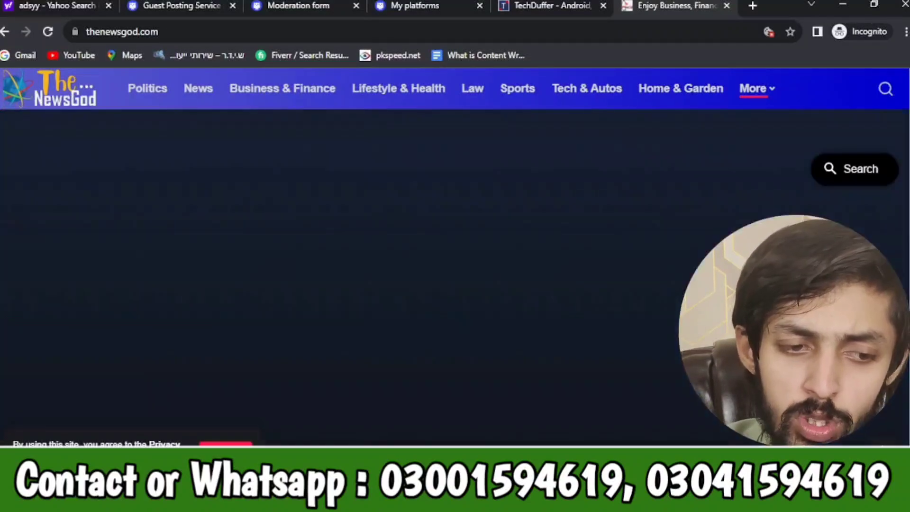
{"action": "scroll", "coordinate": [313, 277], "scroll_direction": "down", "scroll_amount": 15}
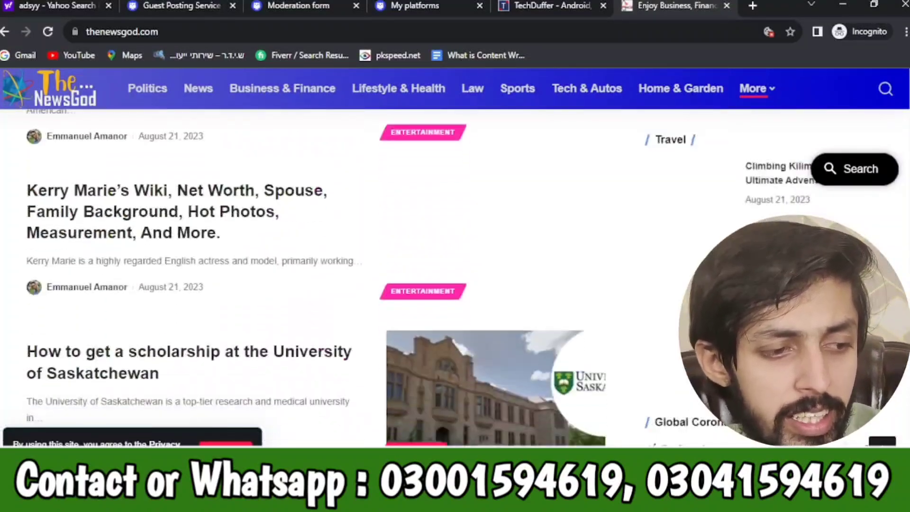
{"action": "scroll", "coordinate": [313, 277], "scroll_direction": "up", "scroll_amount": 5}
{"action": "scroll", "coordinate": [313, 277], "scroll_direction": "down", "scroll_amount": 6}
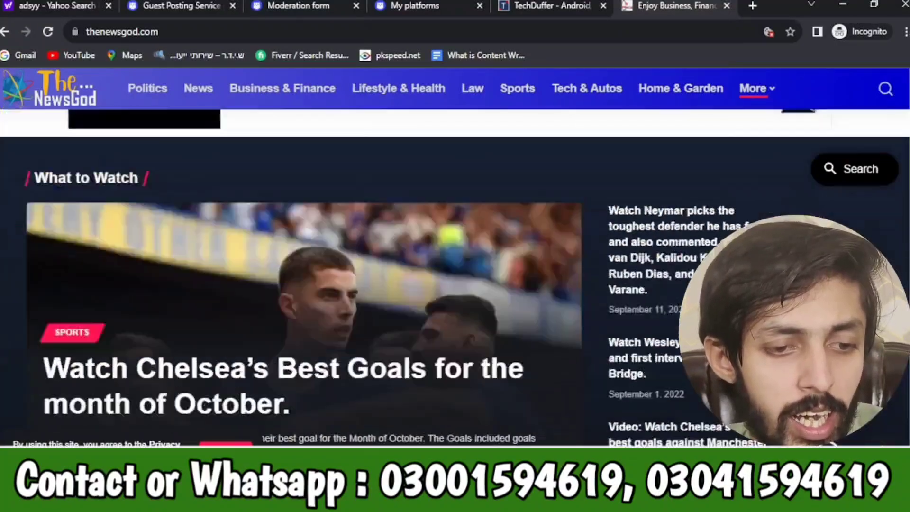
{"action": "scroll", "coordinate": [313, 278], "scroll_direction": "up", "scroll_amount": 7}
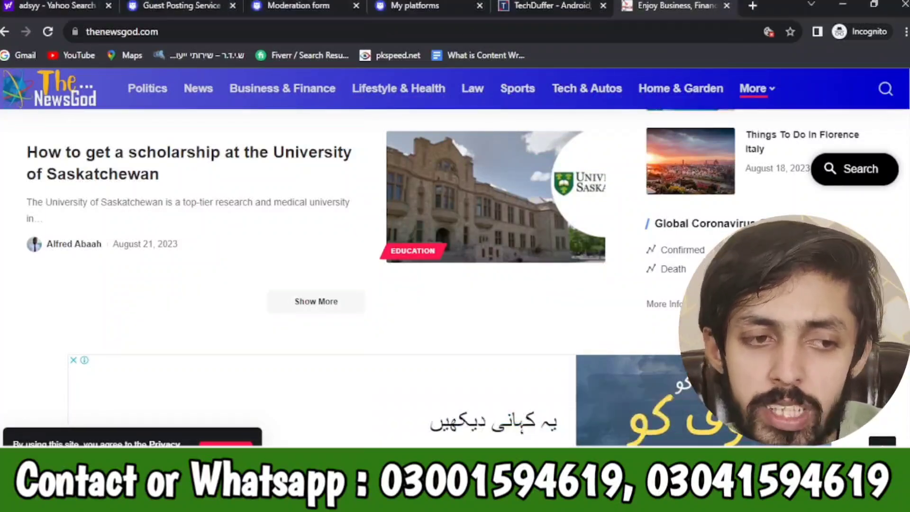
Return to the moderation form and set the security deposit answer to $100.
{"action": "left_click", "coordinate": [415, 6]}
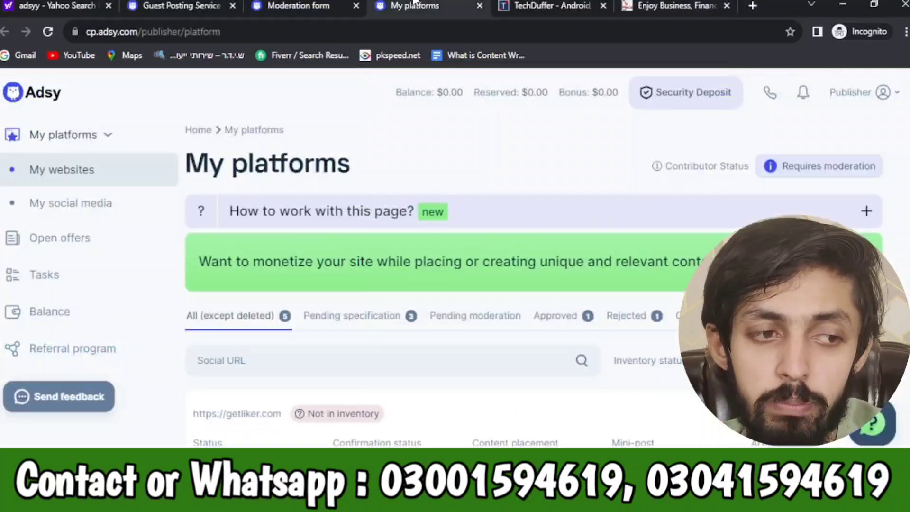
{"action": "left_click", "coordinate": [319, 5]}
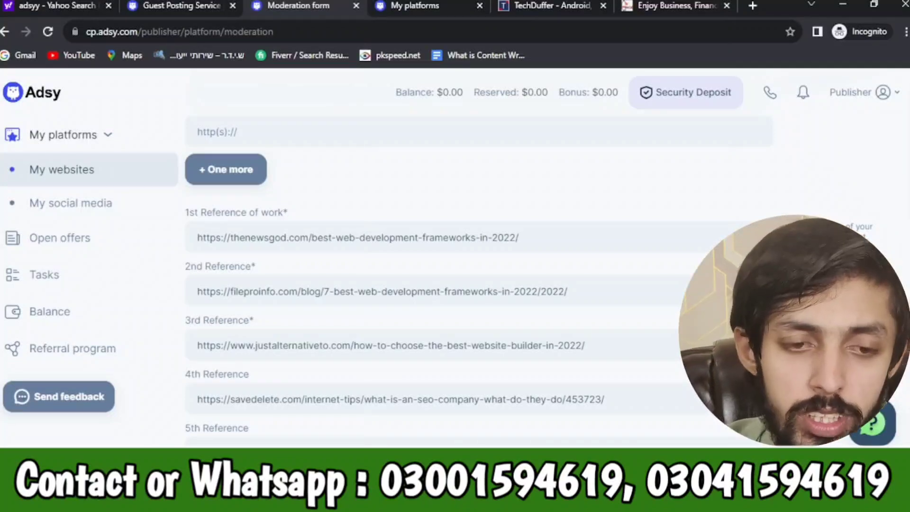
{"action": "scroll", "coordinate": [474, 280], "scroll_direction": "down", "scroll_amount": 4}
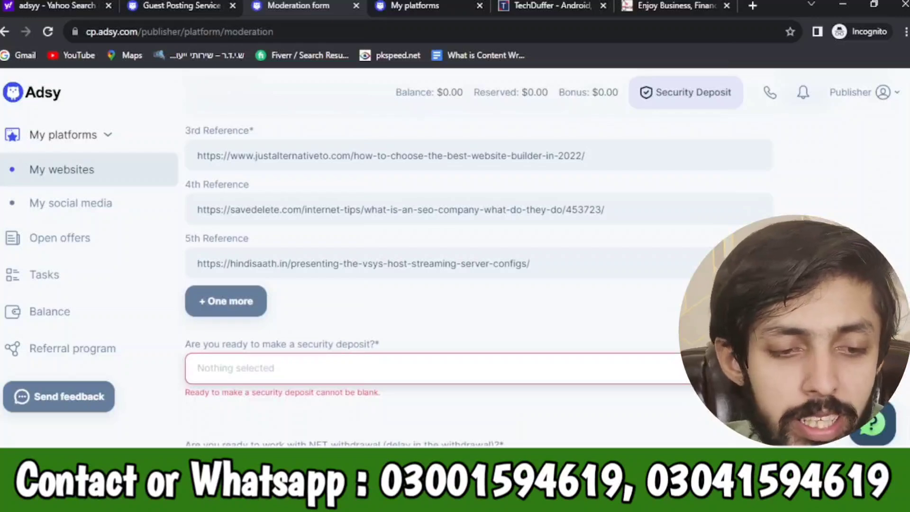
{"action": "left_click", "coordinate": [437, 375]}
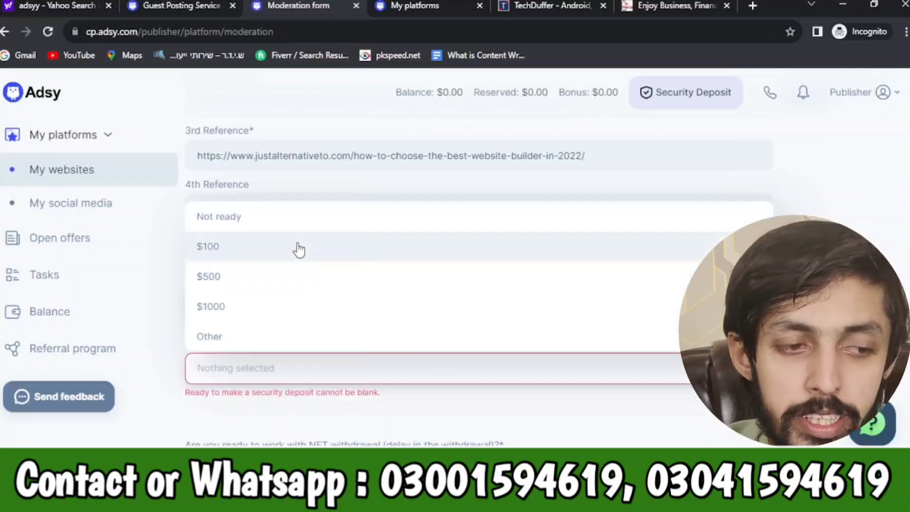
{"action": "left_click", "coordinate": [292, 250]}
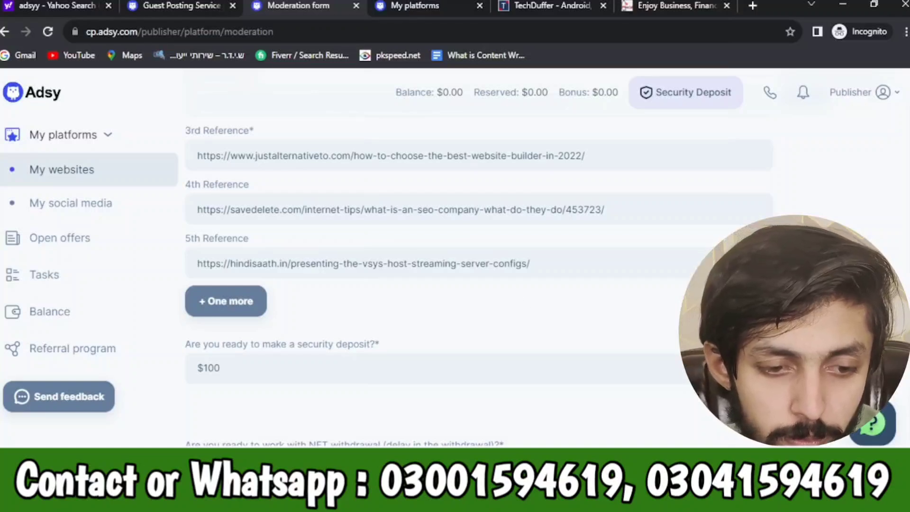
Set the NET withdrawal delay in the moderation form to 30 days.
{"action": "scroll", "coordinate": [474, 275], "scroll_direction": "down", "scroll_amount": 2}
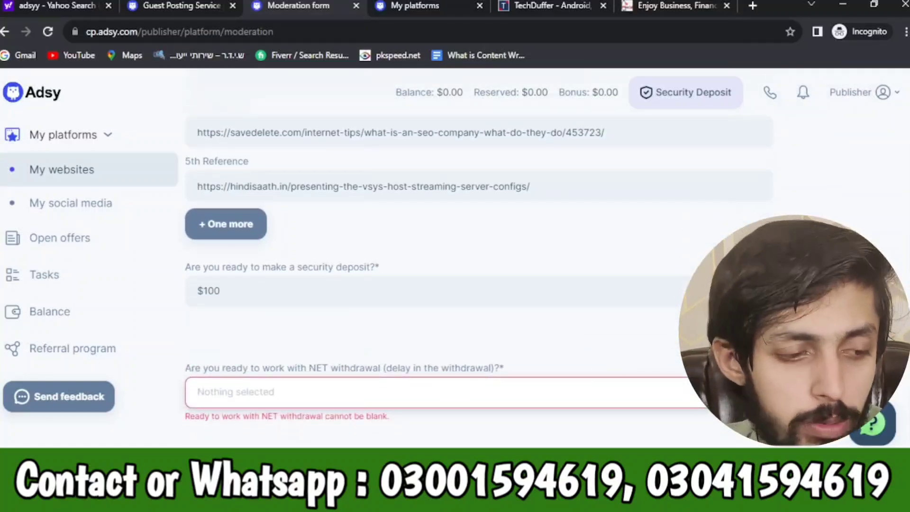
{"action": "left_click", "coordinate": [268, 396]}
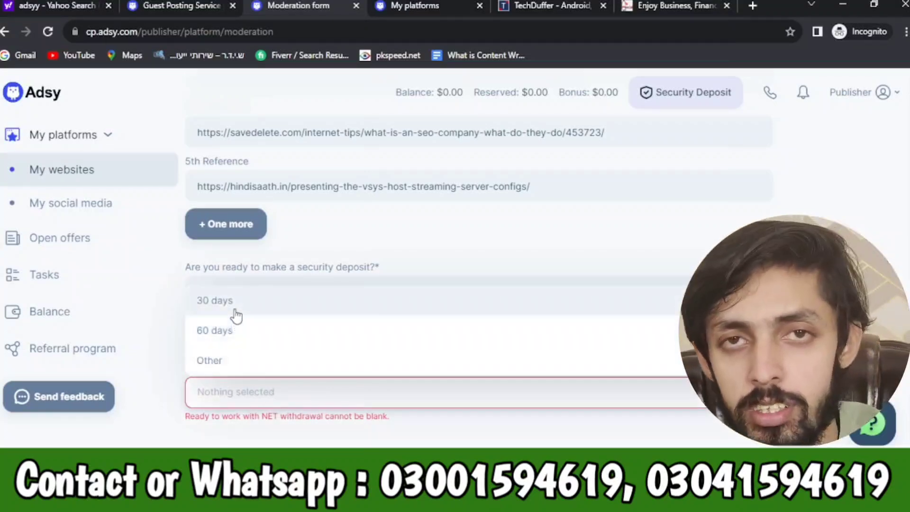
{"action": "left_click", "coordinate": [237, 313]}
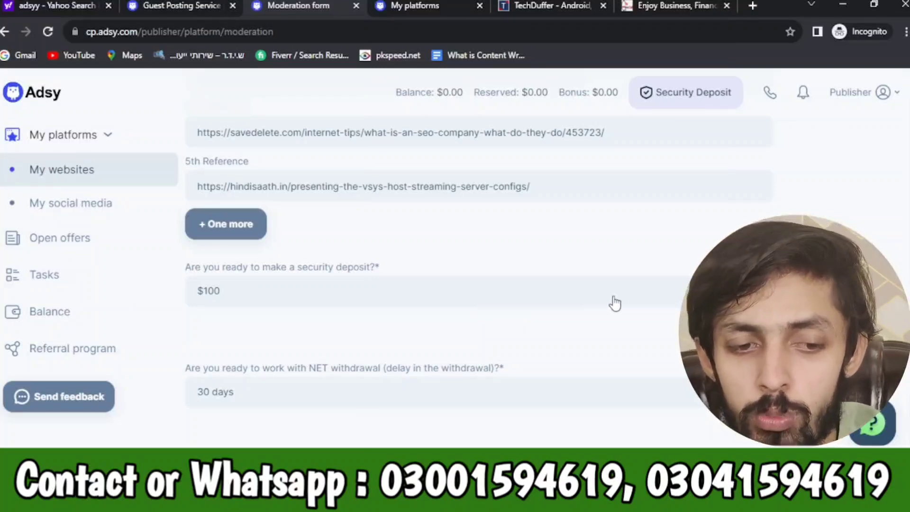
Choose PayPal as the preferred withdrawal method in the moderation form.
{"action": "scroll", "coordinate": [497, 317], "scroll_direction": "down", "scroll_amount": 3}
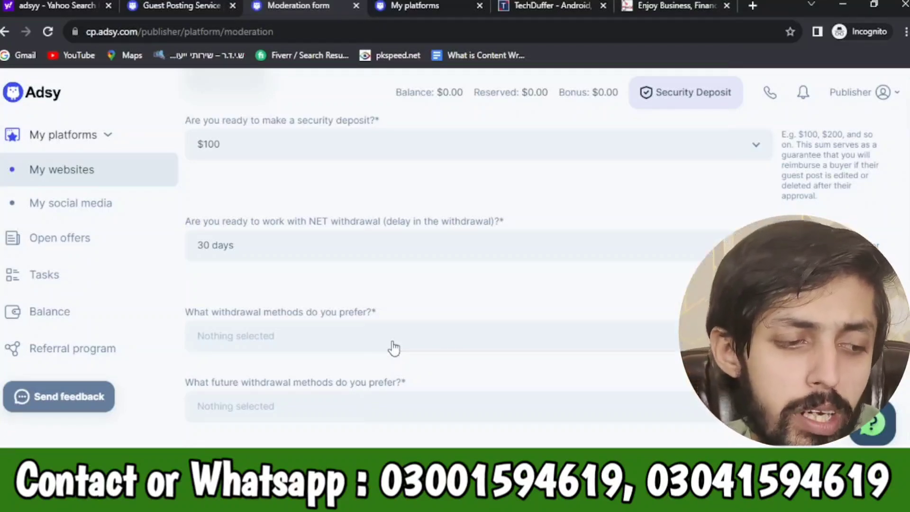
{"action": "left_click", "coordinate": [393, 349]}
{"action": "left_click", "coordinate": [309, 372]}
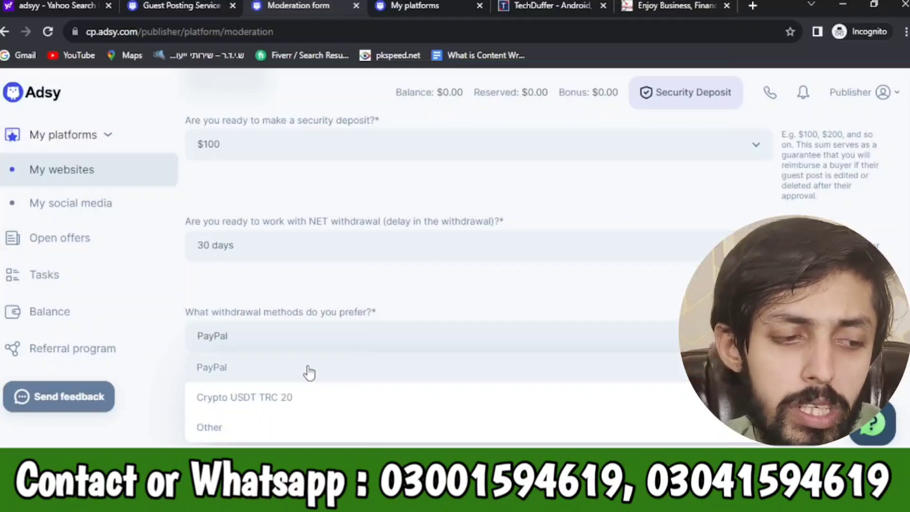
{"action": "left_click", "coordinate": [309, 372]}
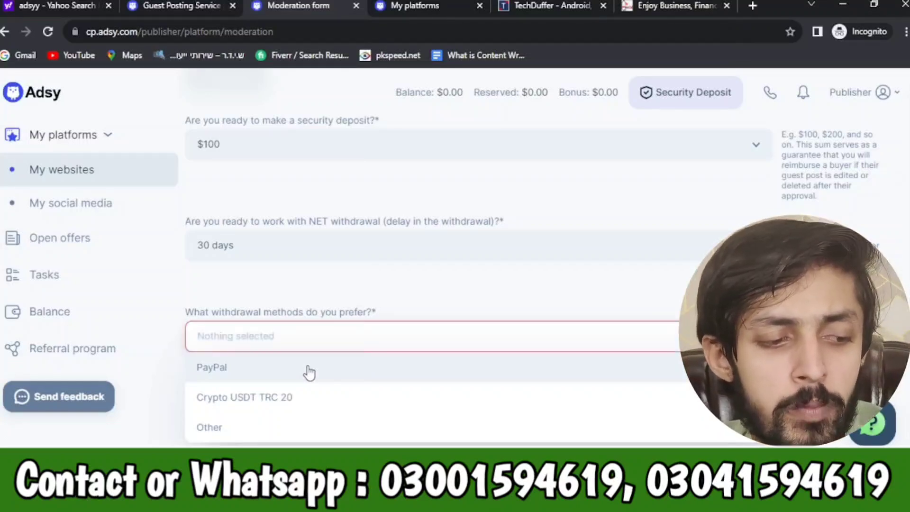
{"action": "left_click", "coordinate": [278, 375]}
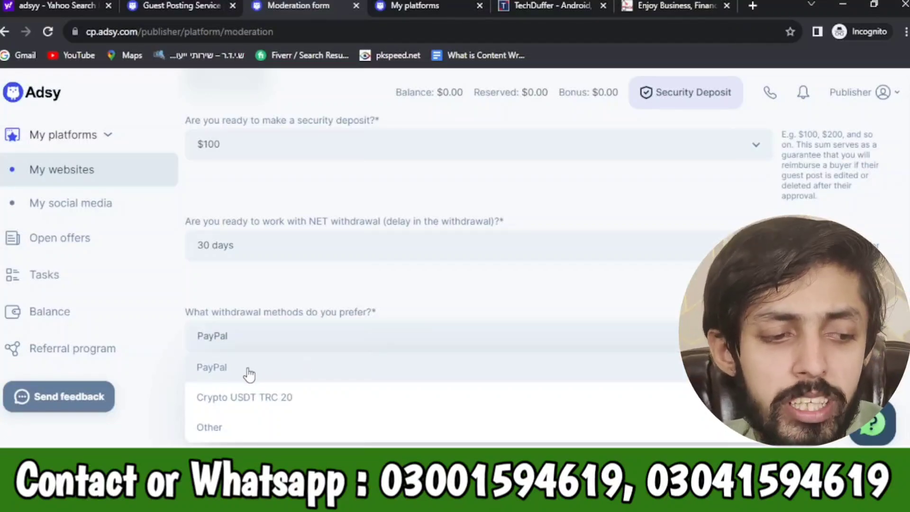
{"action": "left_click", "coordinate": [264, 373]}
{"action": "left_click", "coordinate": [305, 368]}
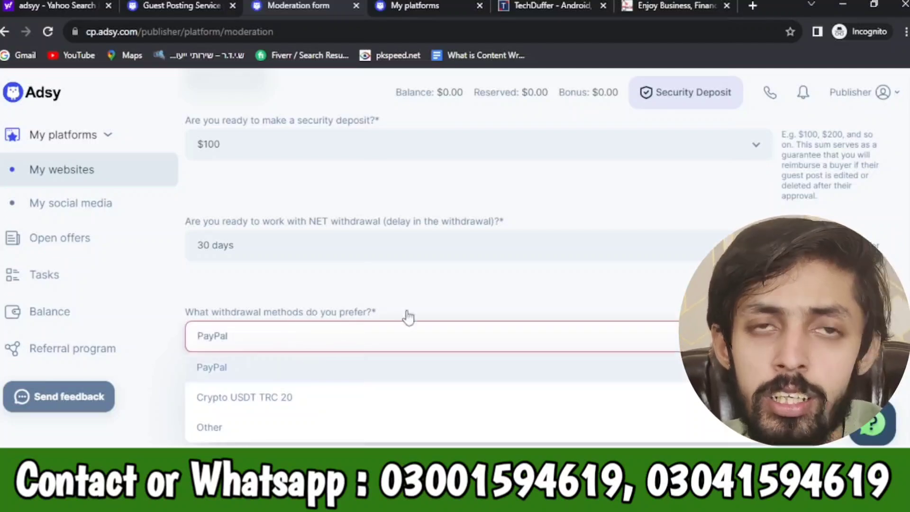
{"action": "left_click", "coordinate": [459, 297]}
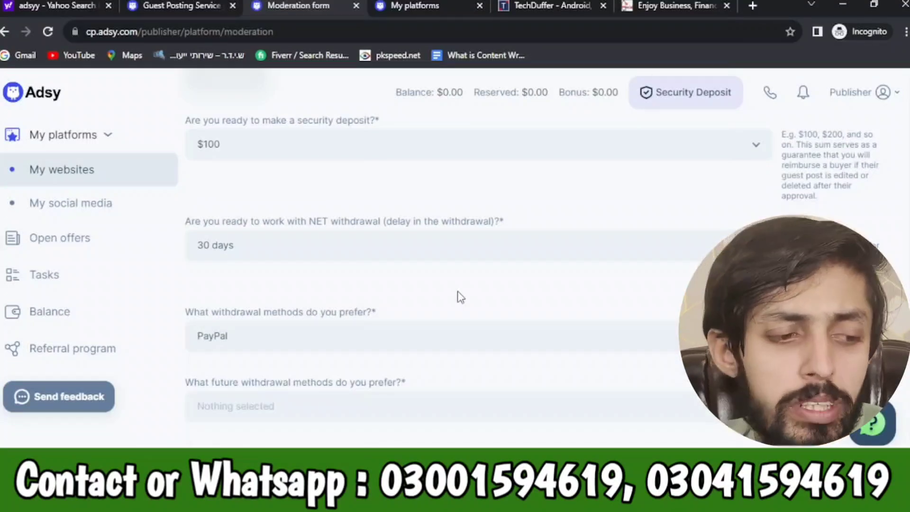
Choose Payoneer as the preferred future withdrawal method.
{"action": "left_click", "coordinate": [371, 404]}
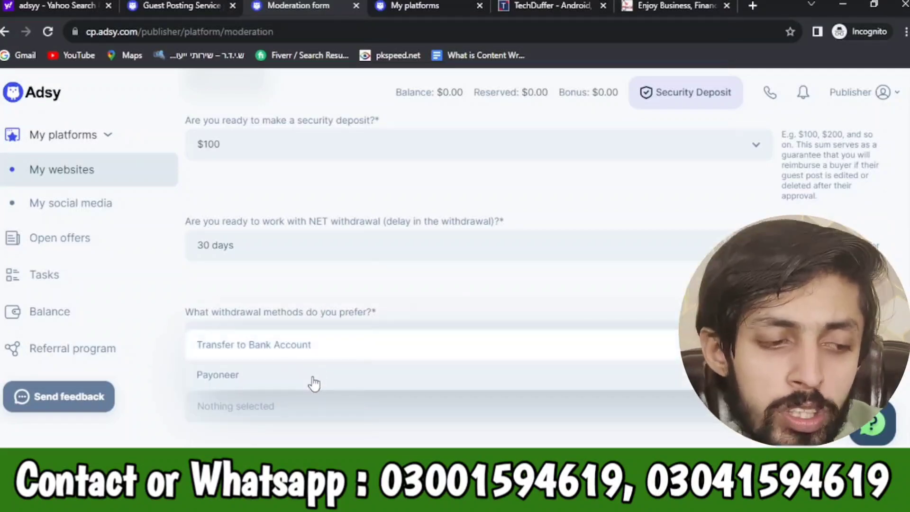
{"action": "left_click", "coordinate": [314, 378]}
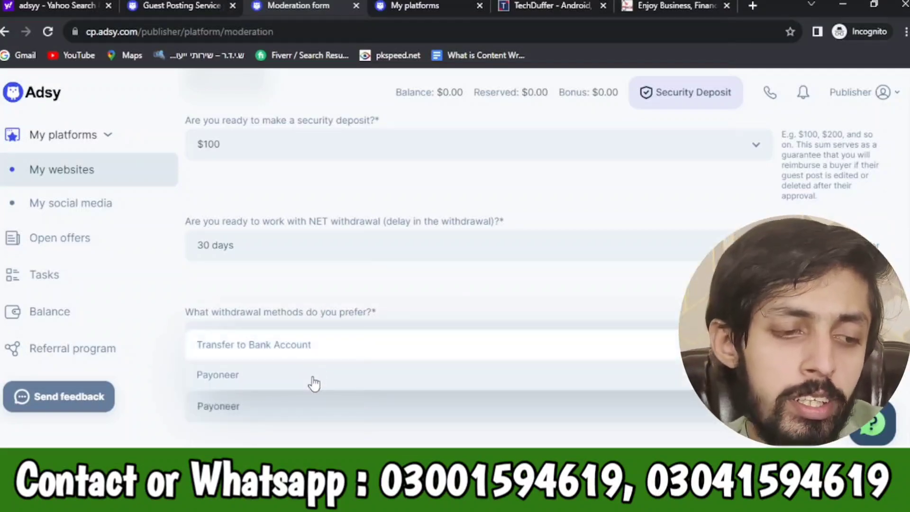
{"action": "left_click", "coordinate": [583, 280]}
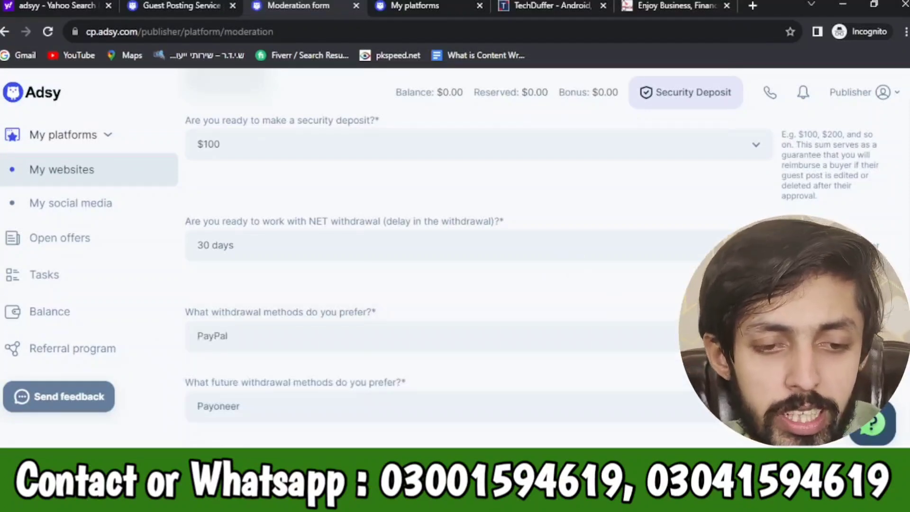
Examine the required message field at the end of the moderation form.
{"action": "scroll", "coordinate": [478, 280], "scroll_direction": "down", "scroll_amount": 1}
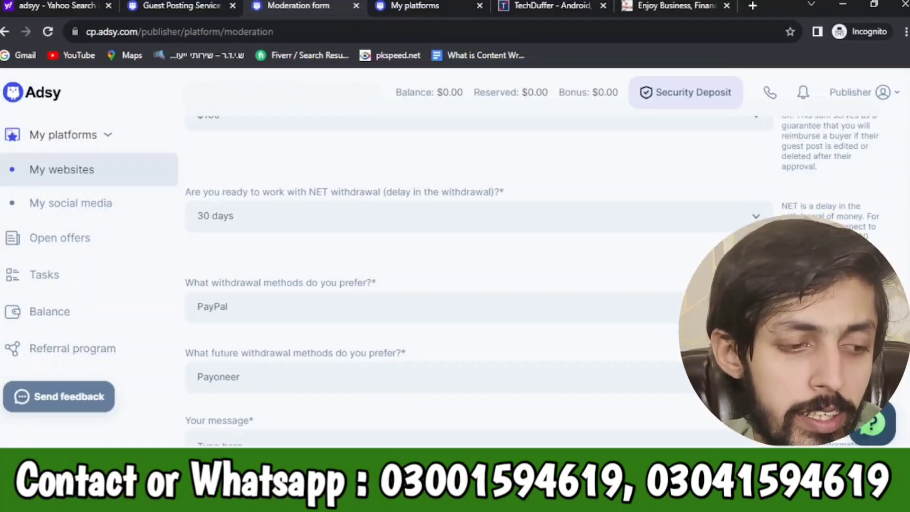
{"action": "scroll", "coordinate": [479, 280], "scroll_direction": "down", "scroll_amount": 3}
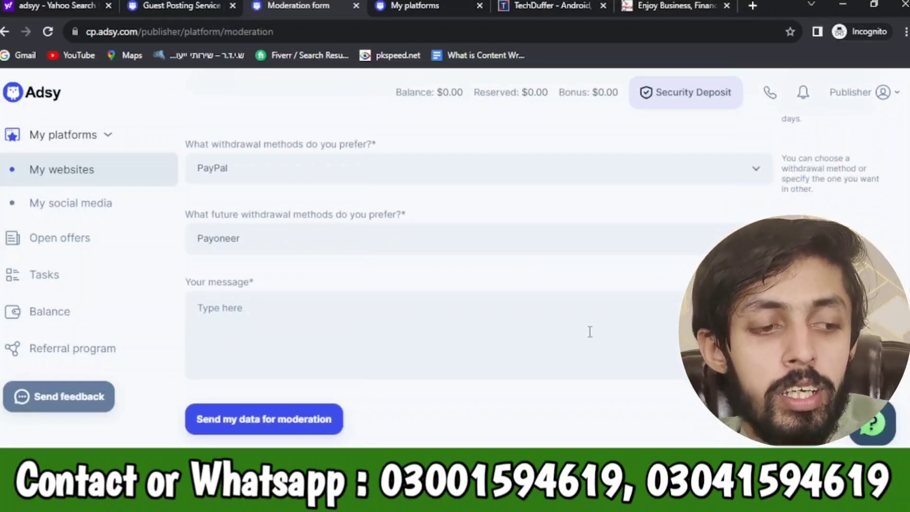
{"action": "left_click", "coordinate": [498, 291]}
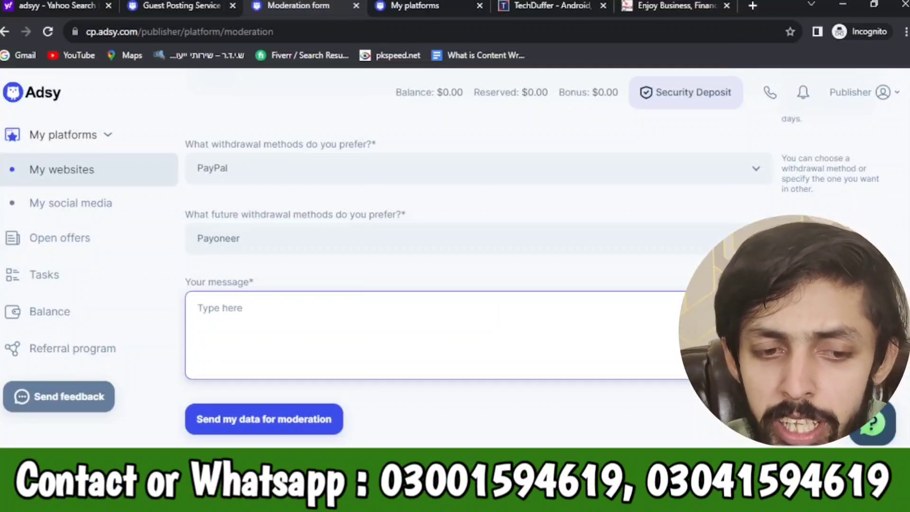
{"action": "left_click", "coordinate": [816, 313]}
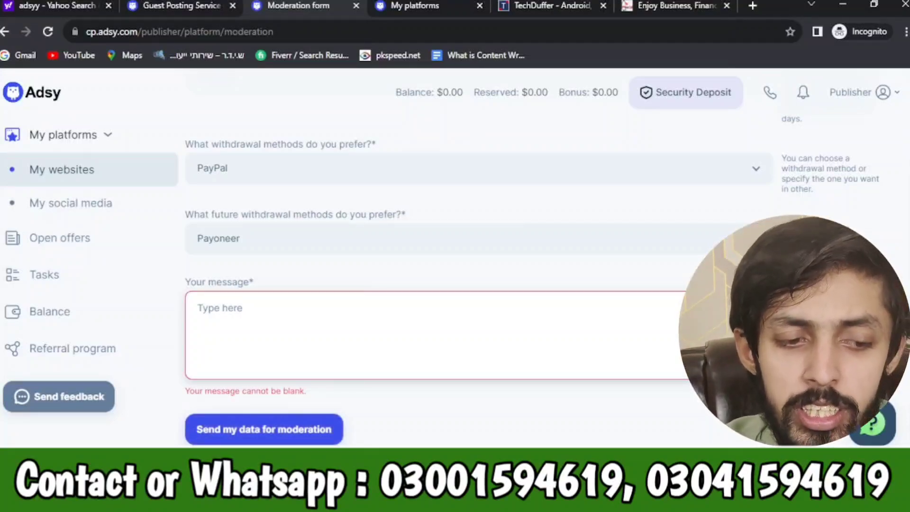
Switch to the other browser window and check the contributor status on its Adsy My platforms page.
{"action": "mouse_move", "coordinate": [533, 502]}
{"action": "left_click", "coordinate": [459, 427]}
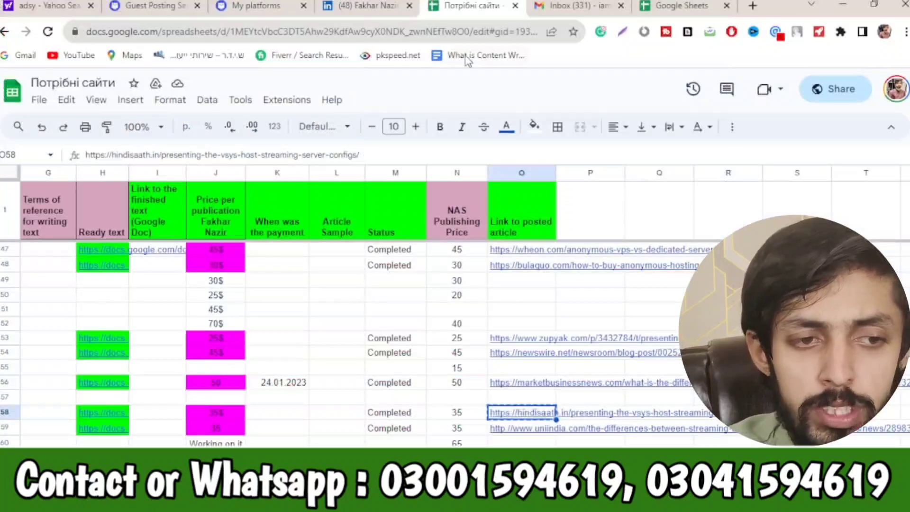
{"action": "left_click", "coordinate": [576, 6]}
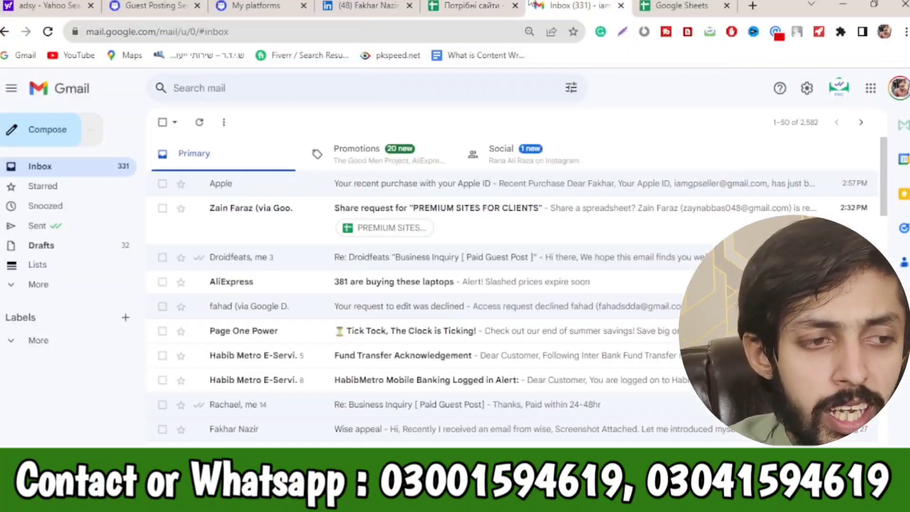
{"action": "left_click", "coordinate": [290, 4]}
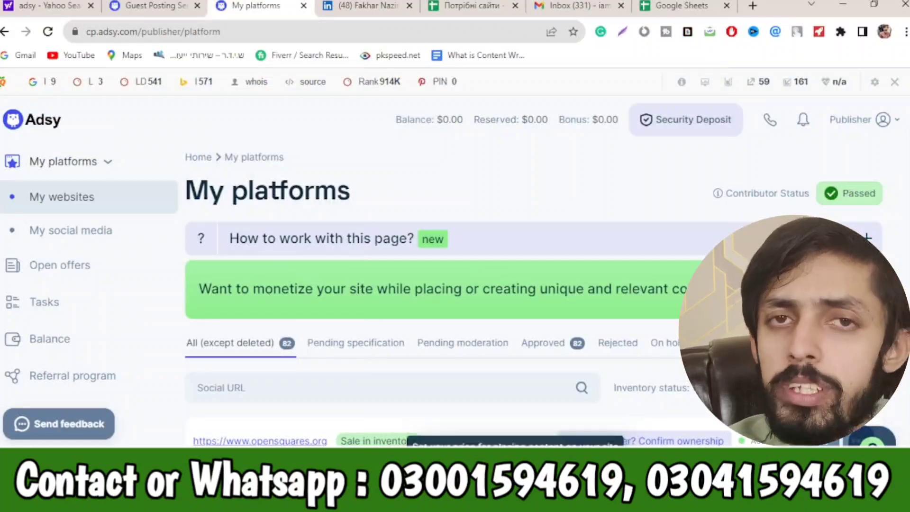
{"action": "mouse_move", "coordinate": [531, 502]}
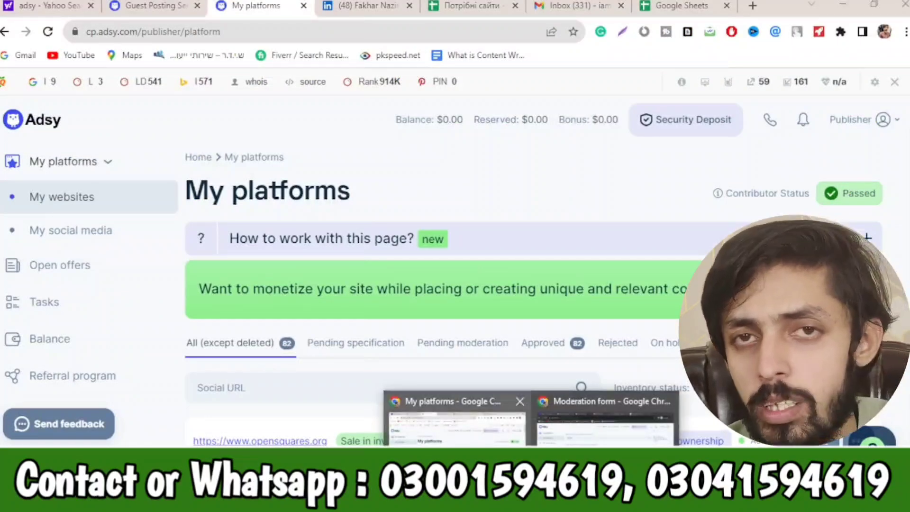